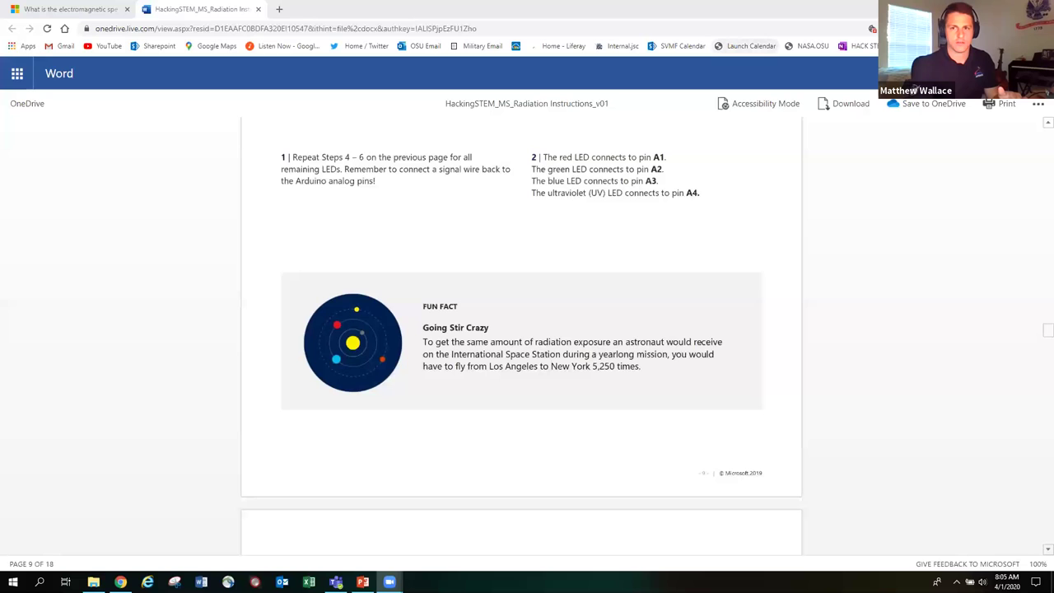
- Switch to the NASA Hacking STEM presentation in PowerPoint, start its slide show and advance past the Astro Socks dashboard slide
left_click(362, 582)
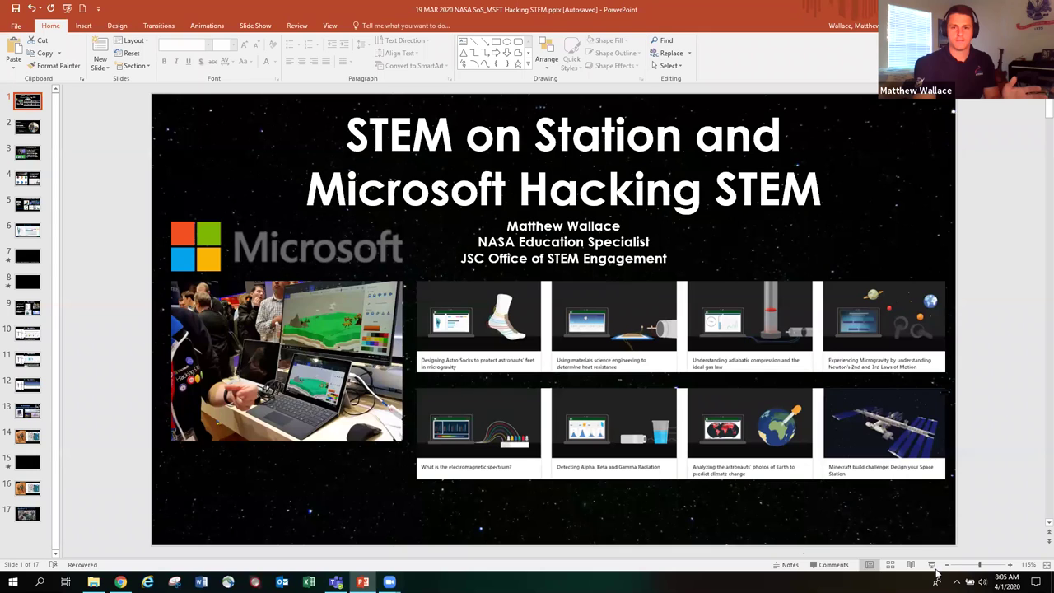
left_click(932, 566)
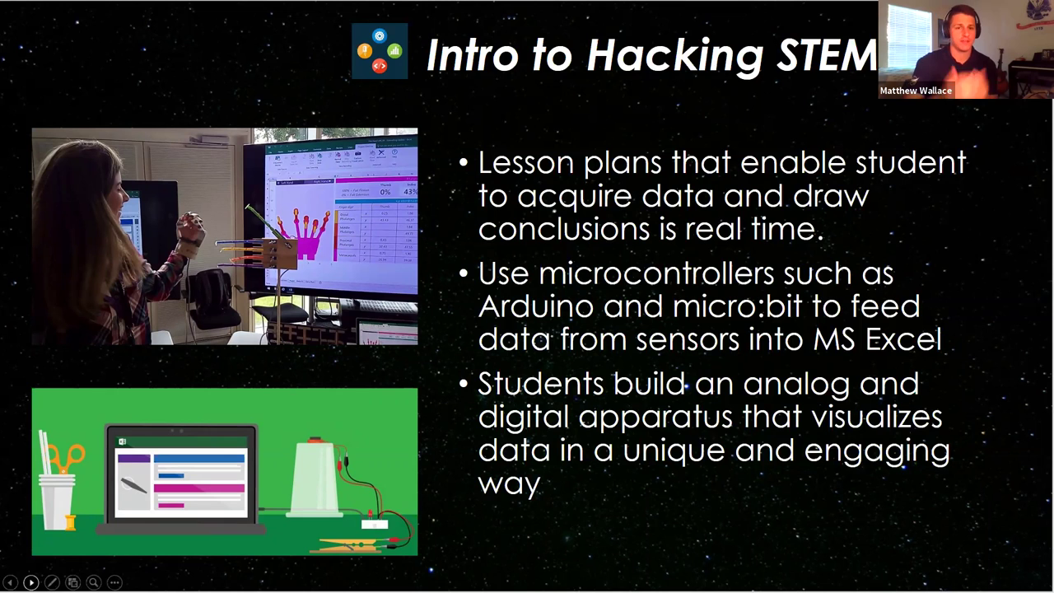
left_click(30, 583)
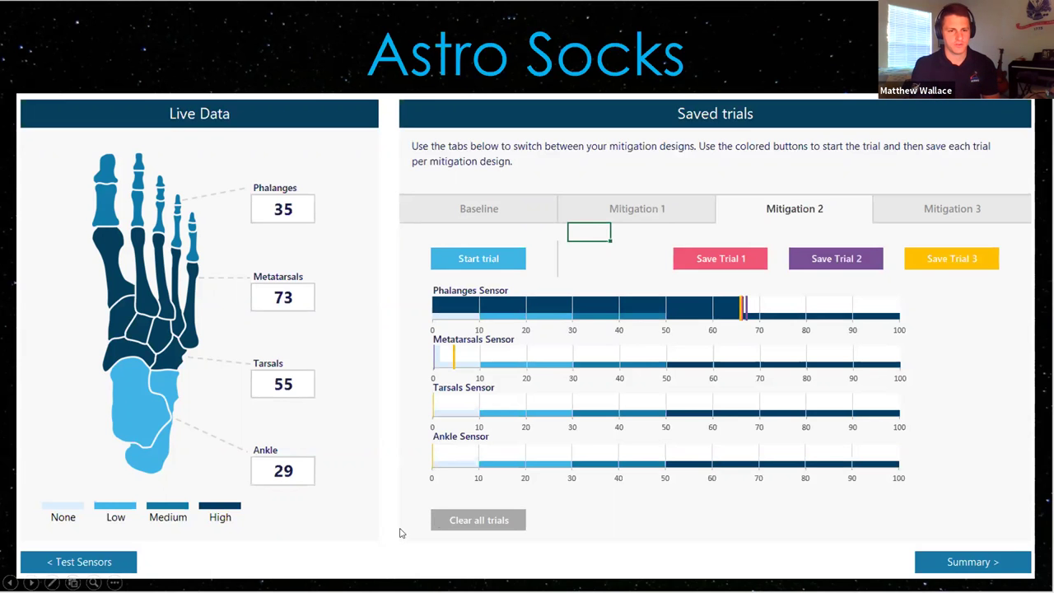
left_click(31, 582)
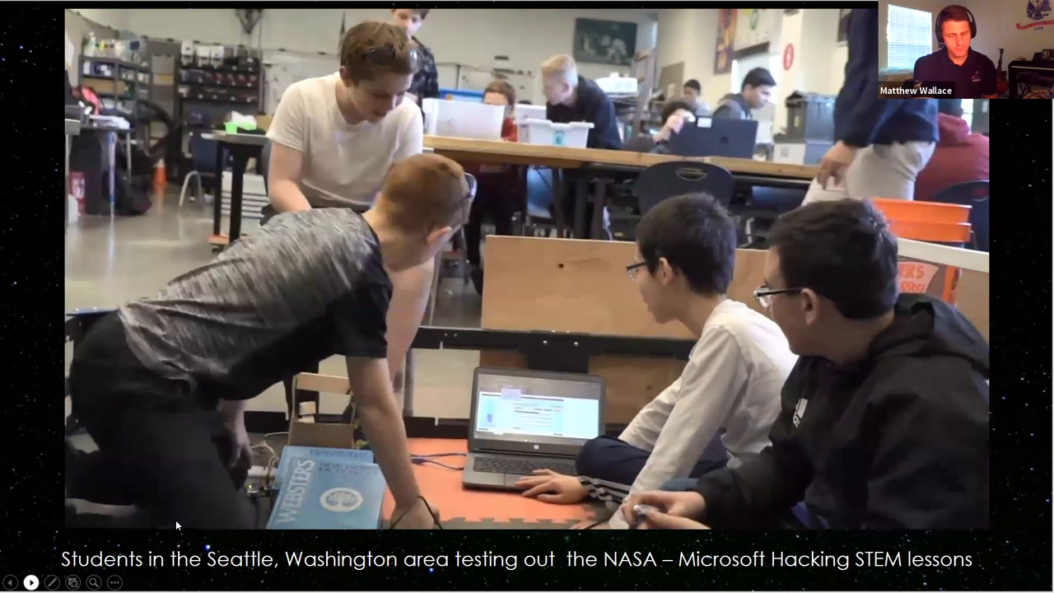
- Advance to the slide with the NASA astronaut video, play it and skip ahead to about 6:48
key("Right")
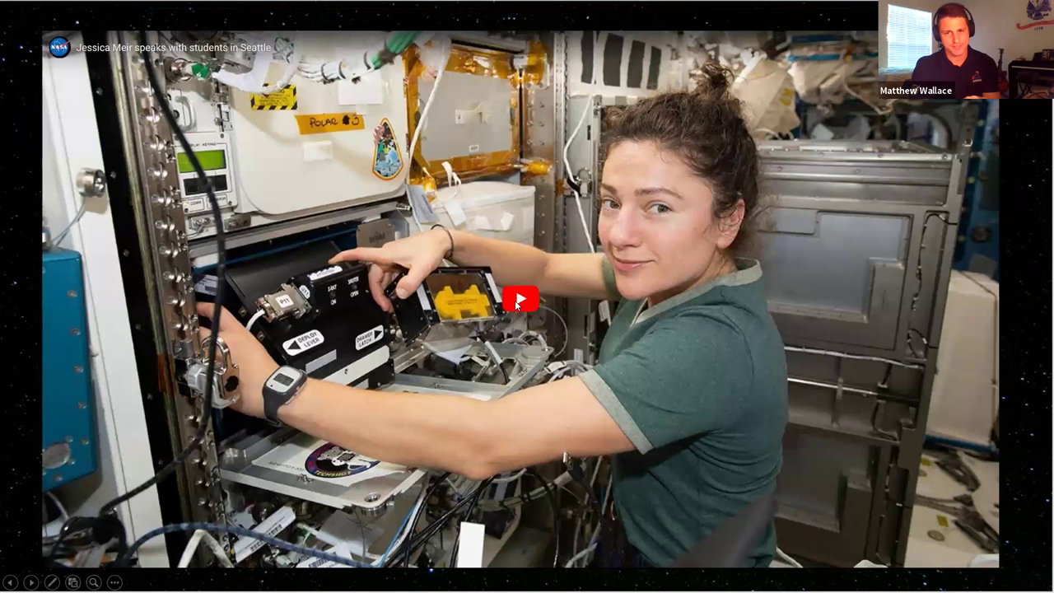
left_click(515, 299)
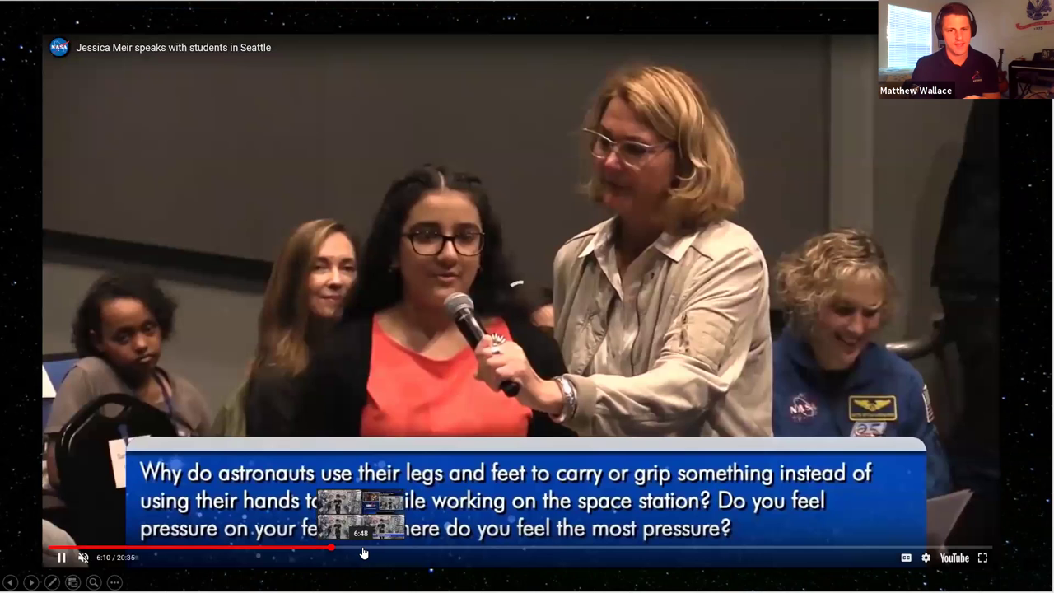
left_click(367, 550)
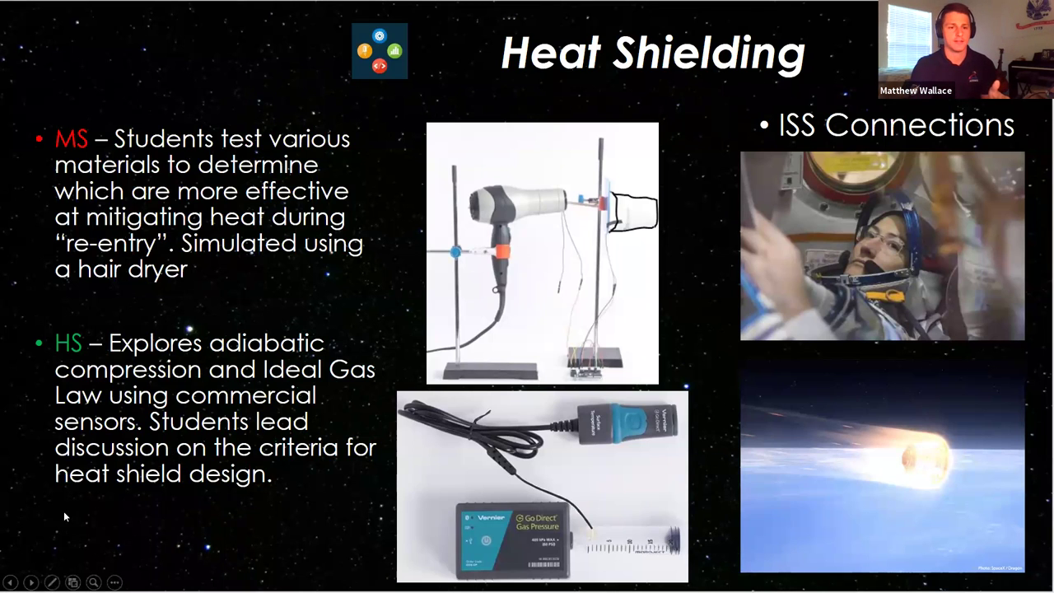
- Advance through the Heat Shielding slides on the lesson overview, the material comparison and the 2 minute test
left_click(30, 582)
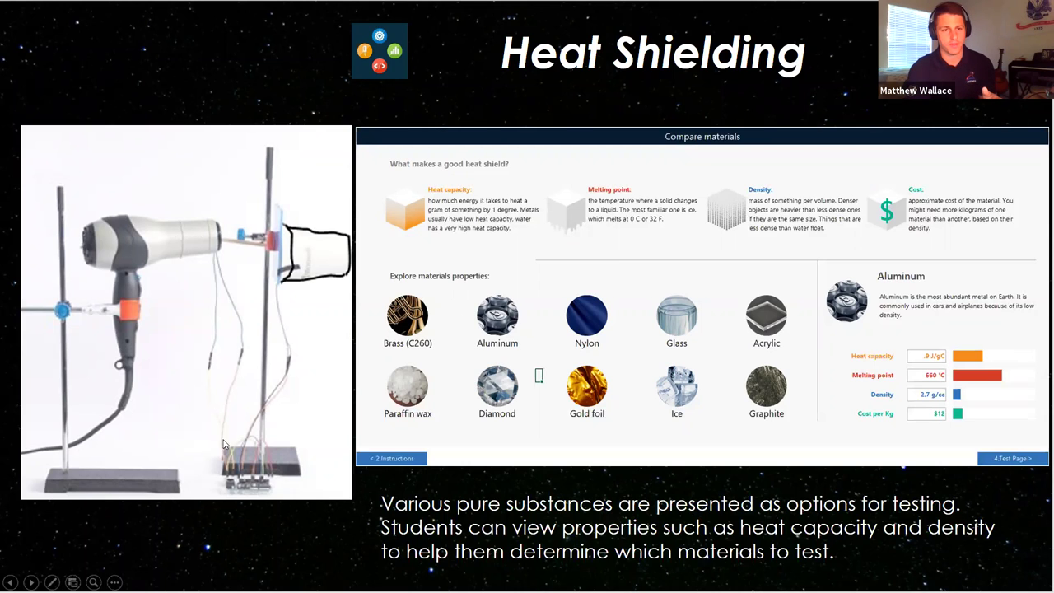
left_click(30, 582)
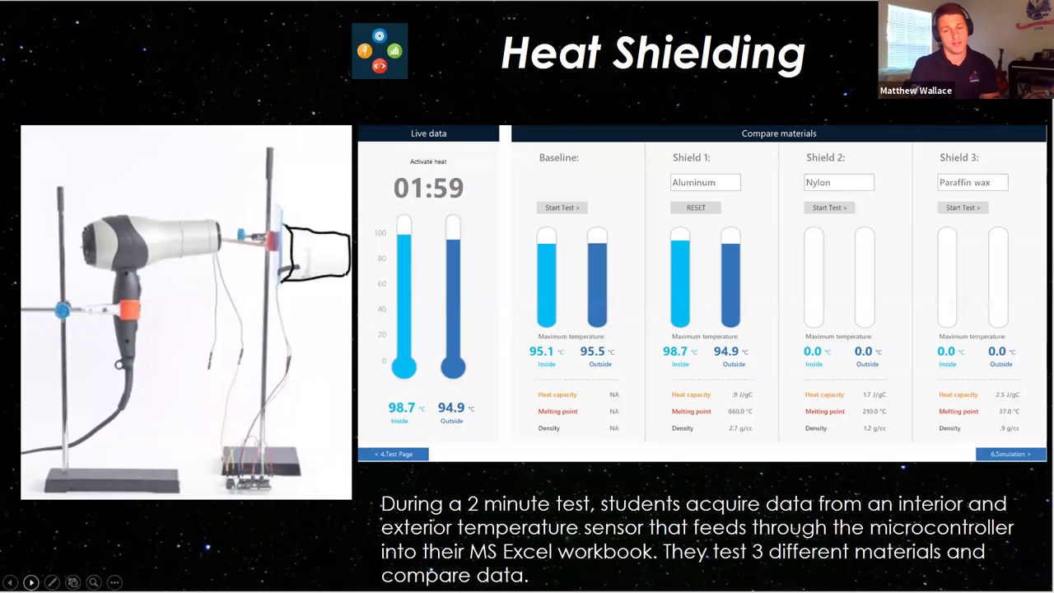
left_click(30, 582)
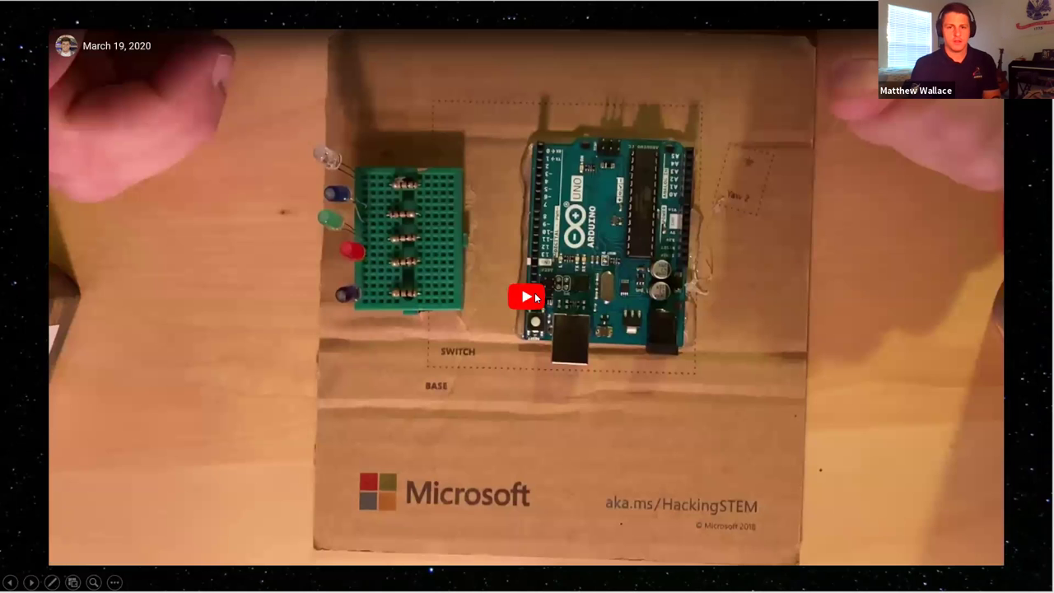
- Play the embedded Arduino wiring video and skip forward twice, first to about 2:08
left_click(535, 297)
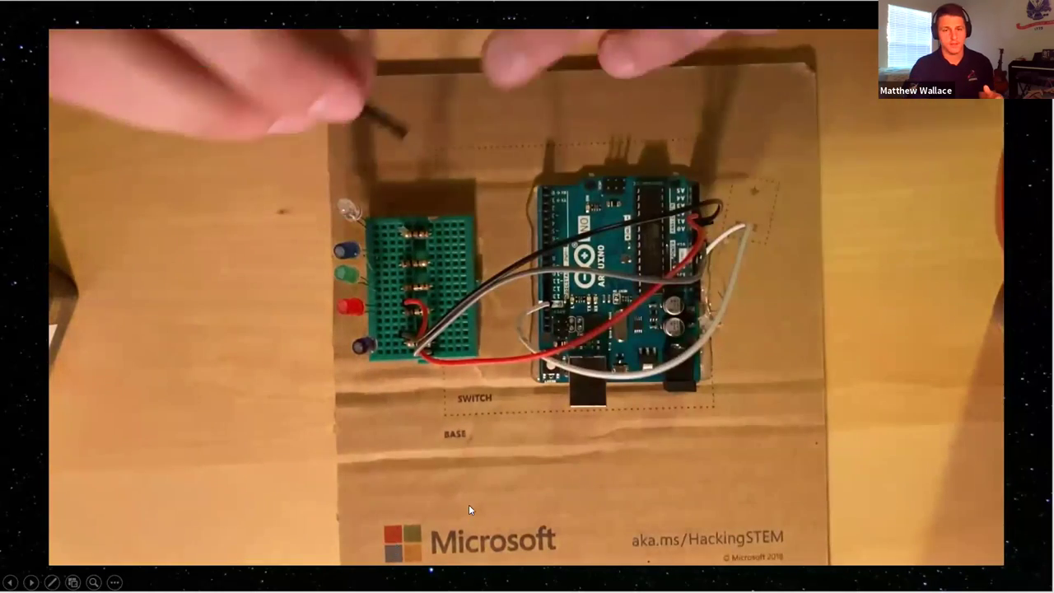
mouse_move(537, 506)
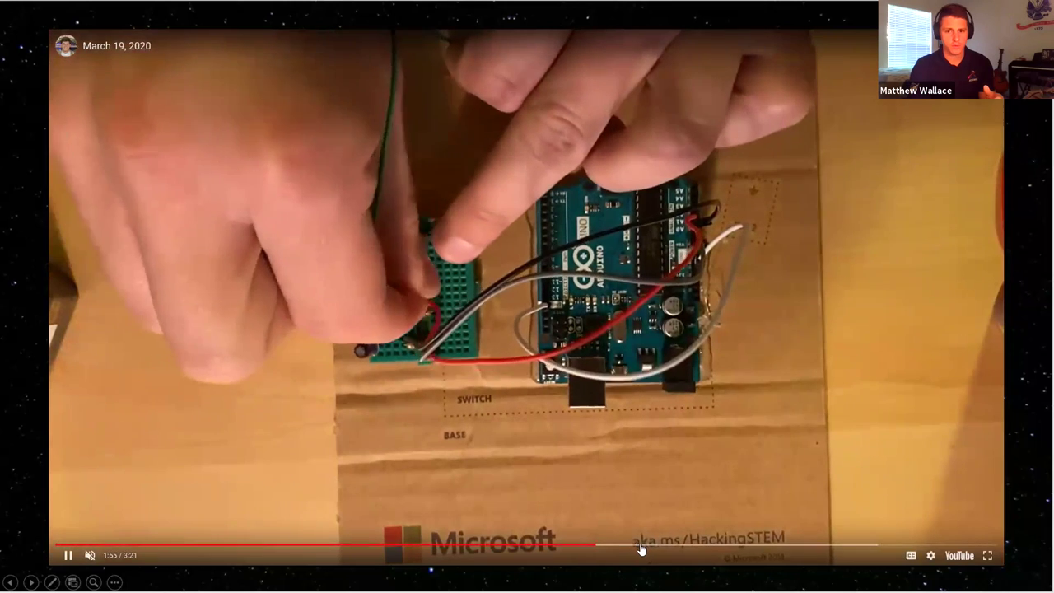
left_click(646, 546)
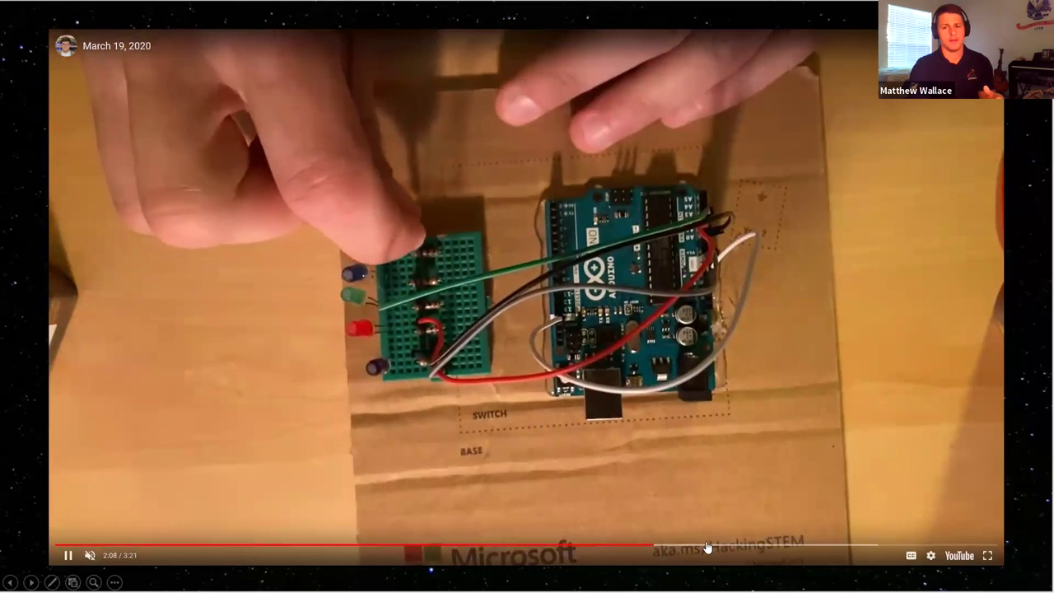
left_click(706, 546)
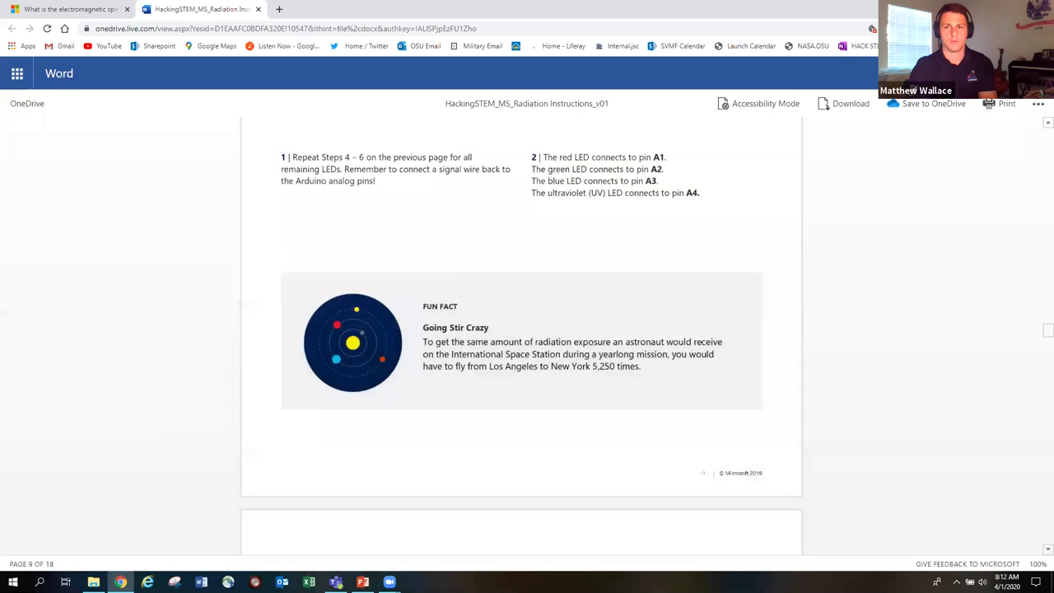
- Show the desktop, open the RadiationArduinoV2.ino sketch from its RadiationArduinoV2 folder and look through its code
key("super+d")
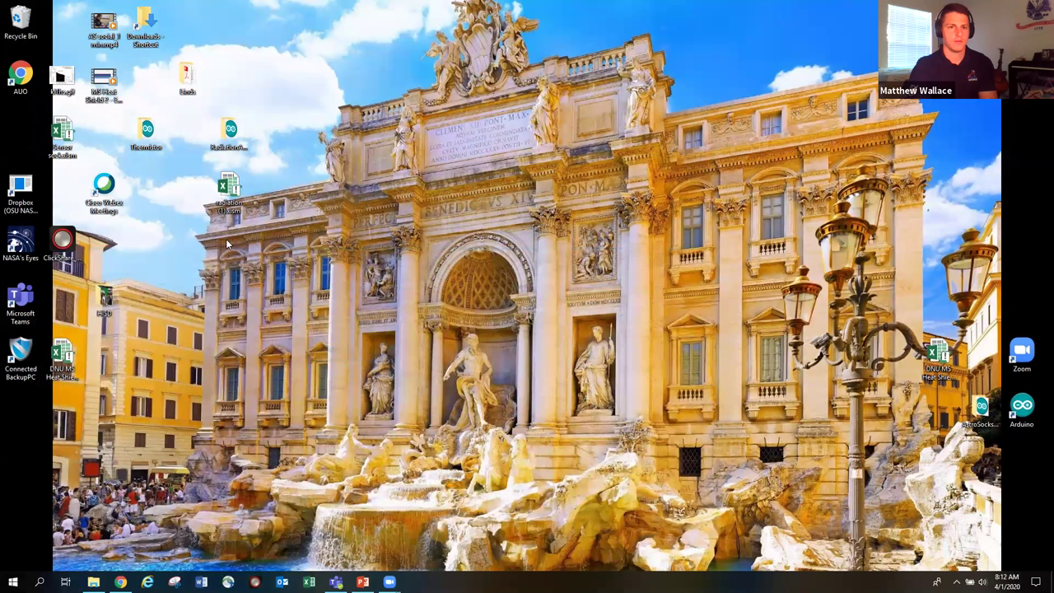
double_click(230, 133)
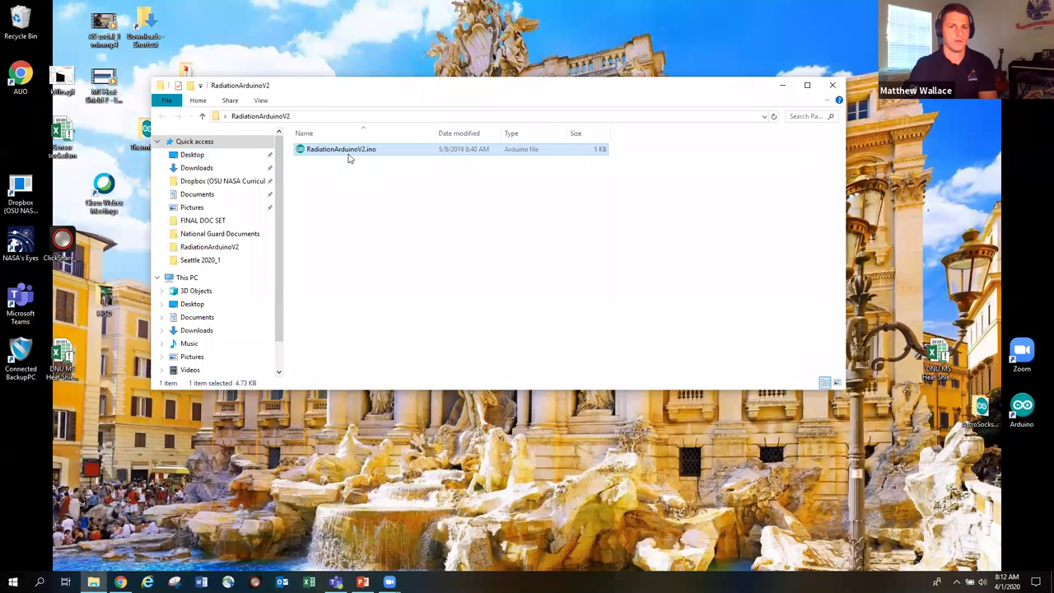
double_click(348, 150)
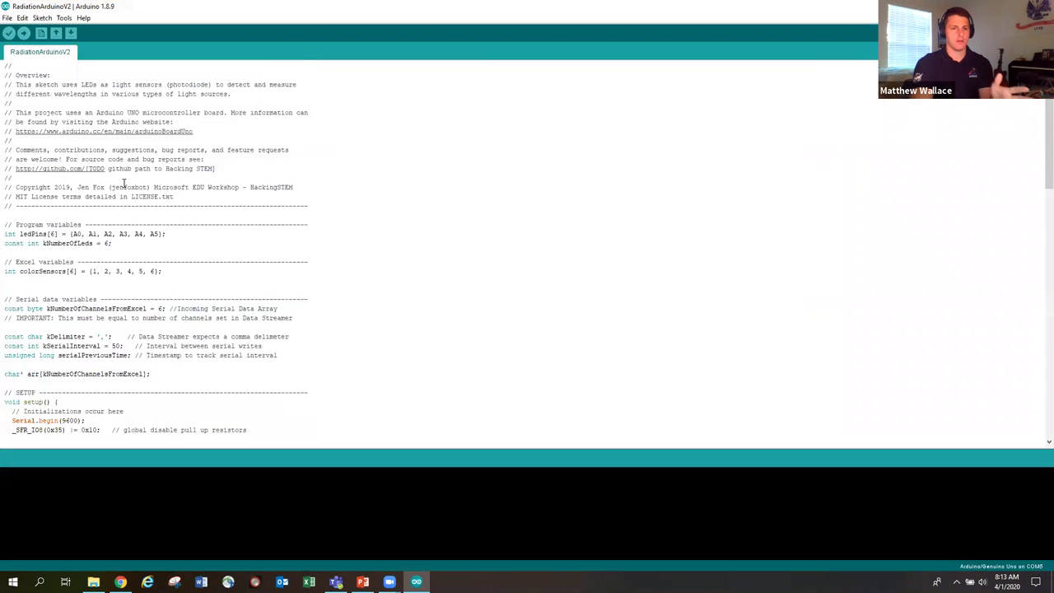
scroll(136, 82, "down", 20)
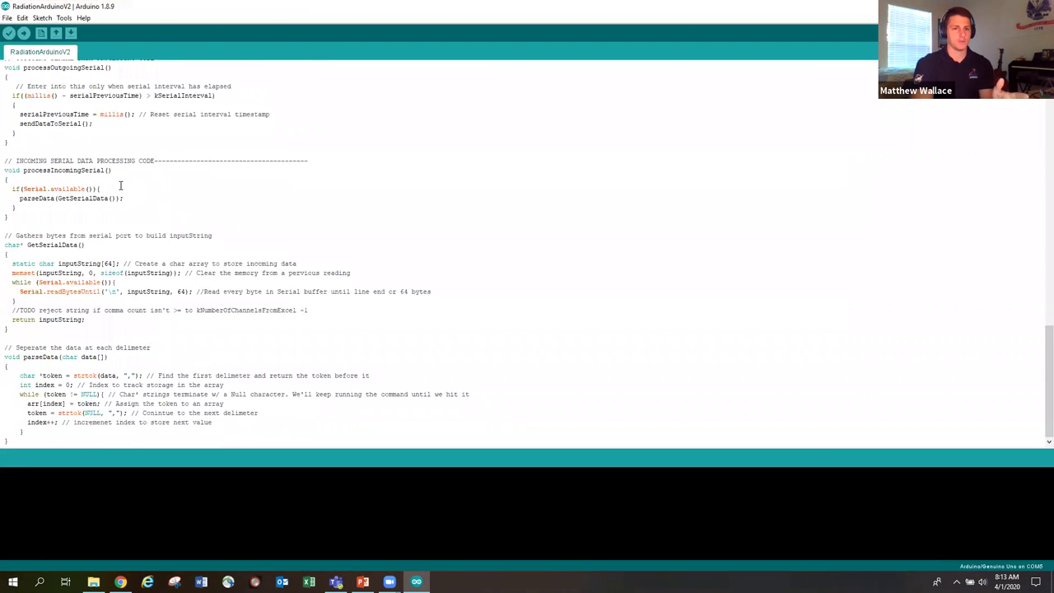
scroll(120, 187, "up", 20)
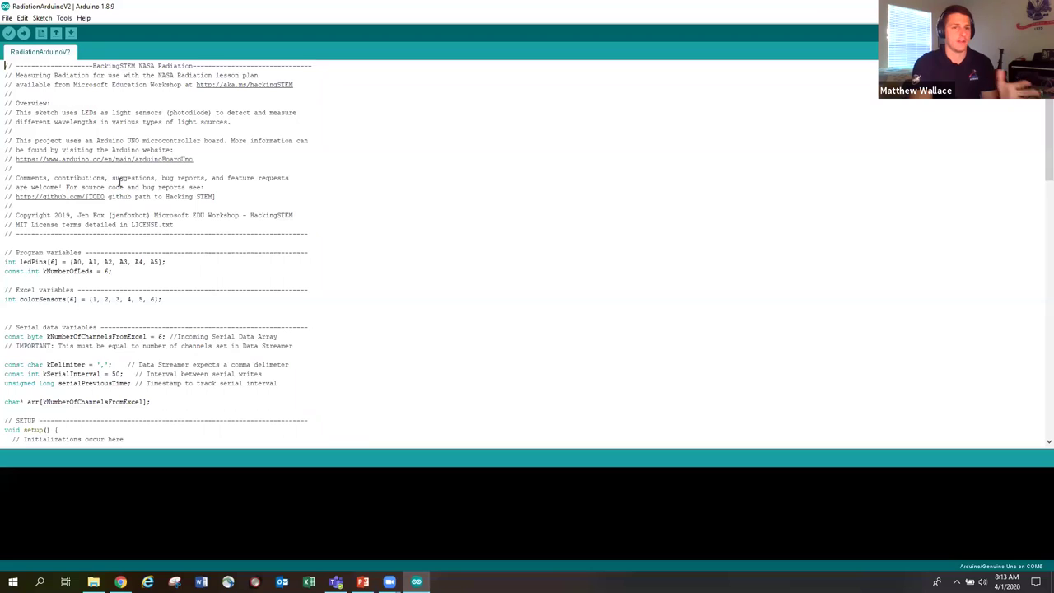
- Check that the board is Arduino/Genuino Uno, choose port COM5 (Arduino/Genuino Uno) and upload the sketch
left_click(63, 17)
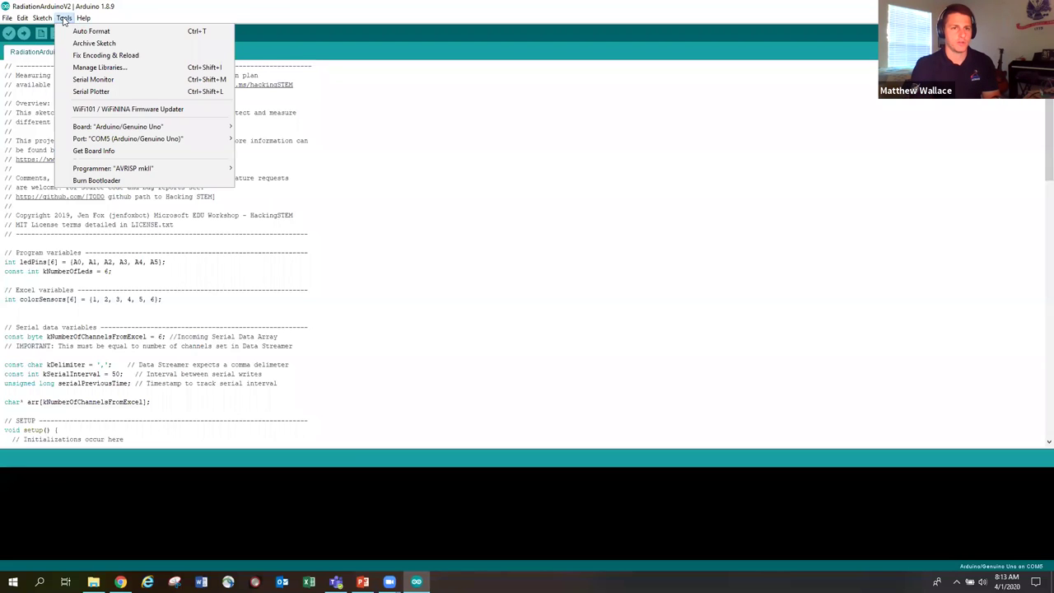
mouse_move(116, 130)
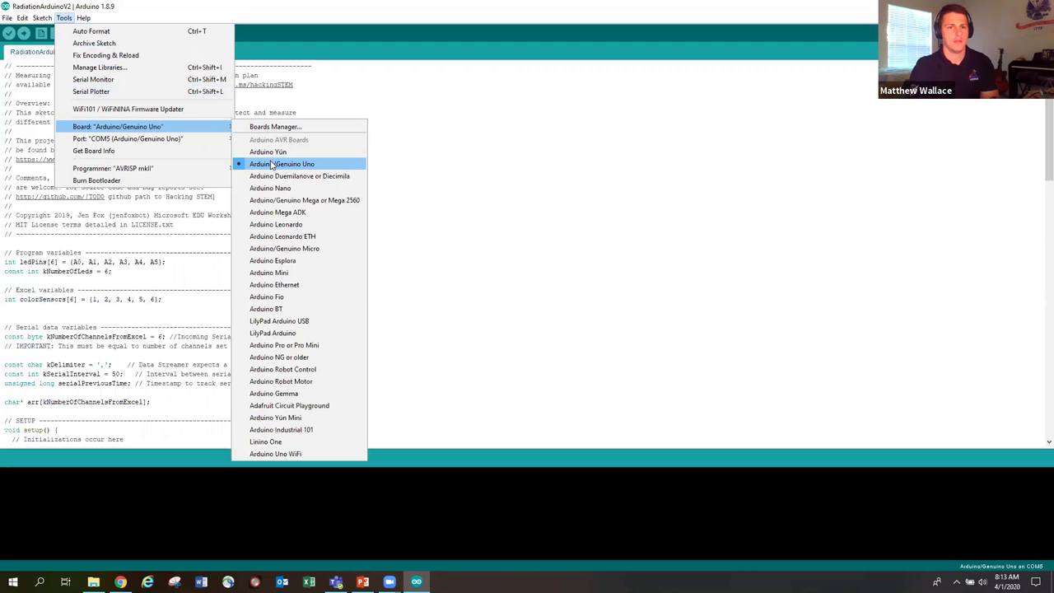
mouse_move(192, 145)
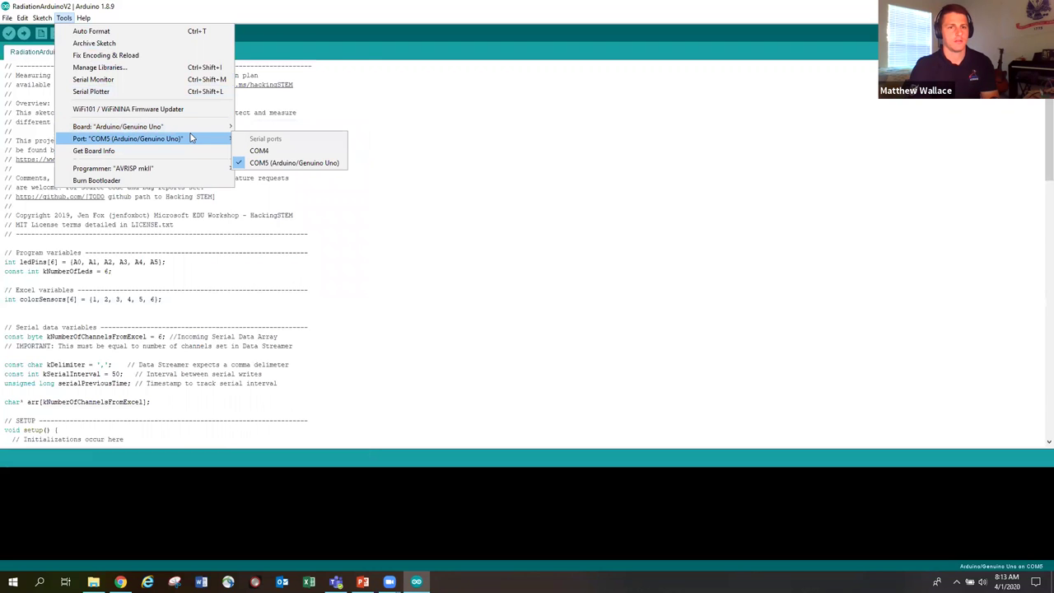
mouse_move(189, 127)
left_click(259, 163)
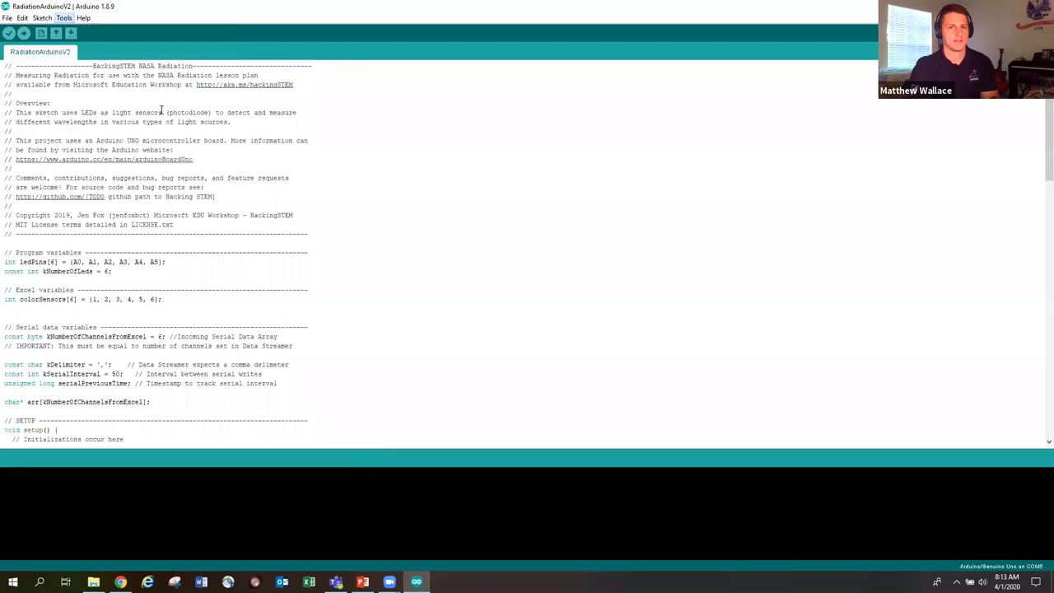
left_click(64, 18)
mouse_move(151, 141)
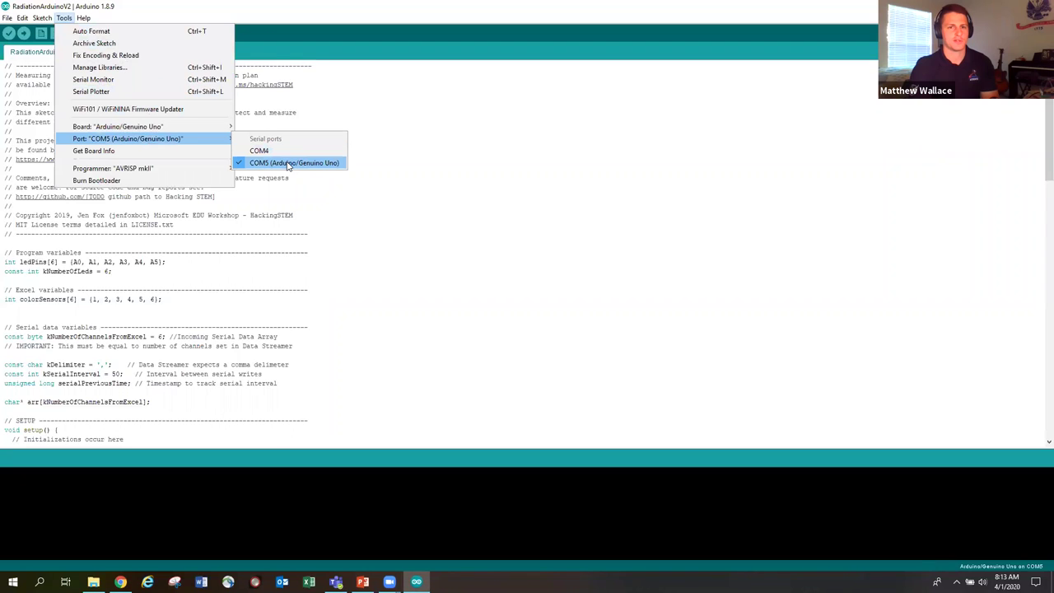
left_click(288, 162)
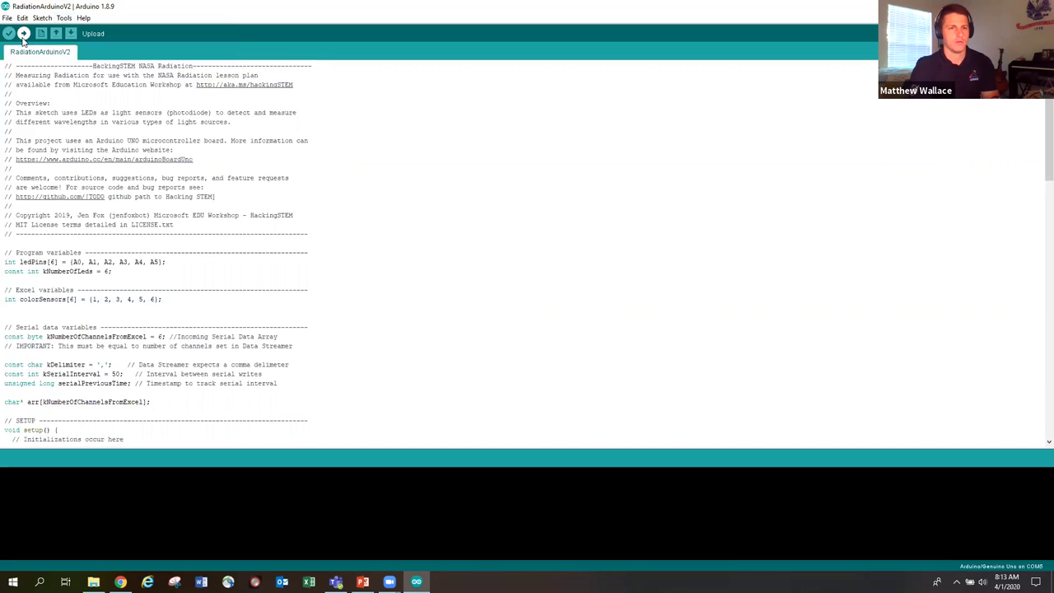
left_click(24, 34)
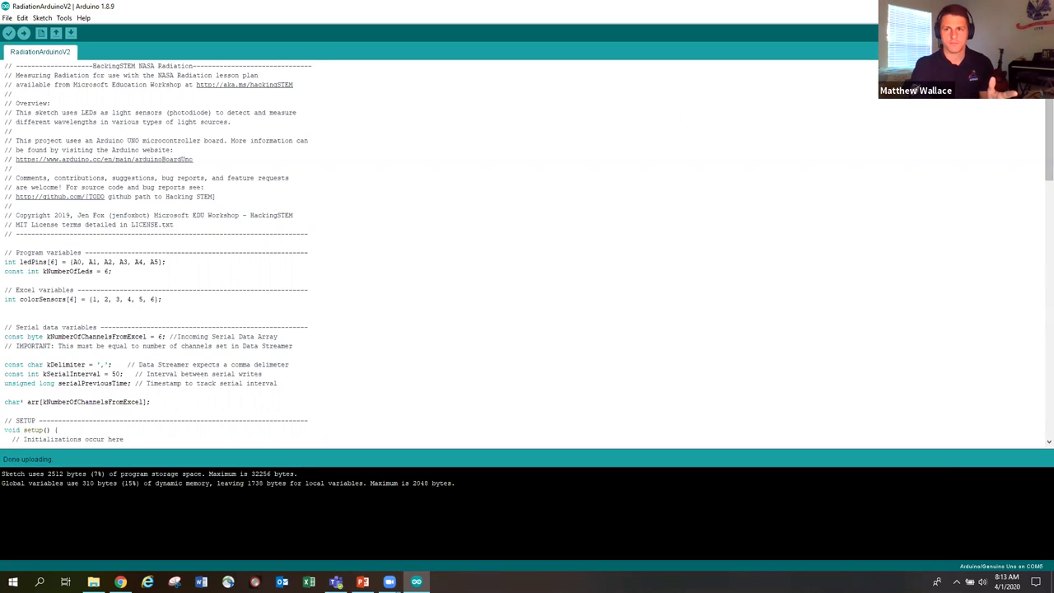
- Minimize the Arduino and folder windows and open the radiation (1).xlsm workbook from the desktop in Excel
key("super+Down")
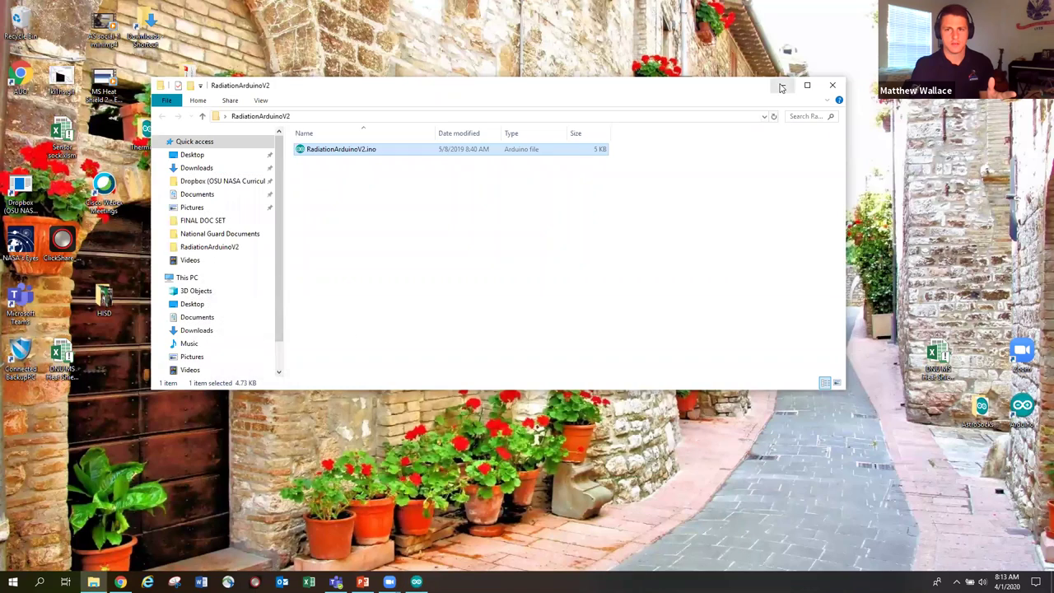
left_click(779, 83)
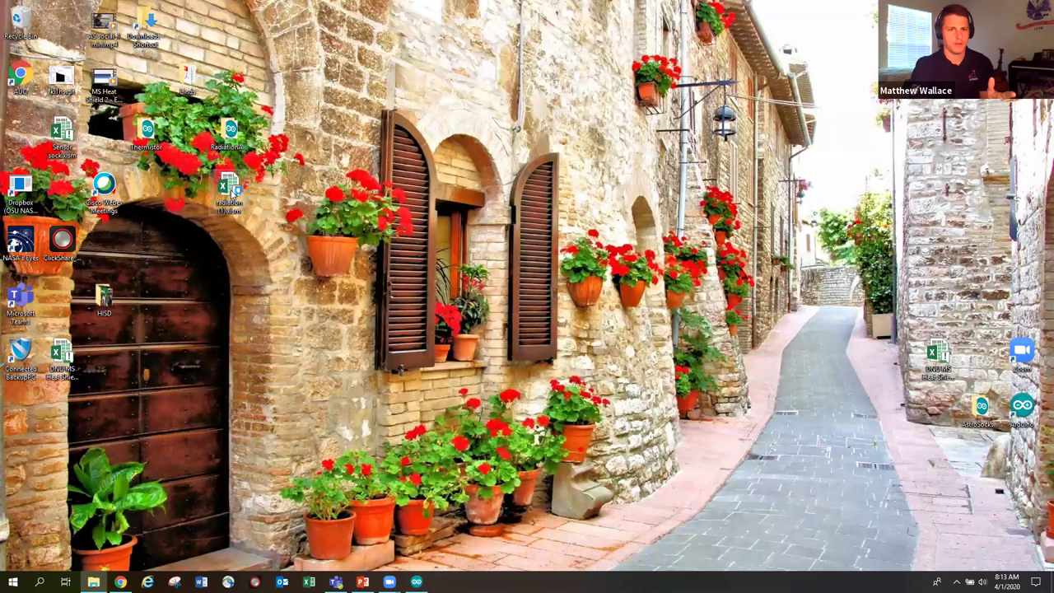
double_click(234, 188)
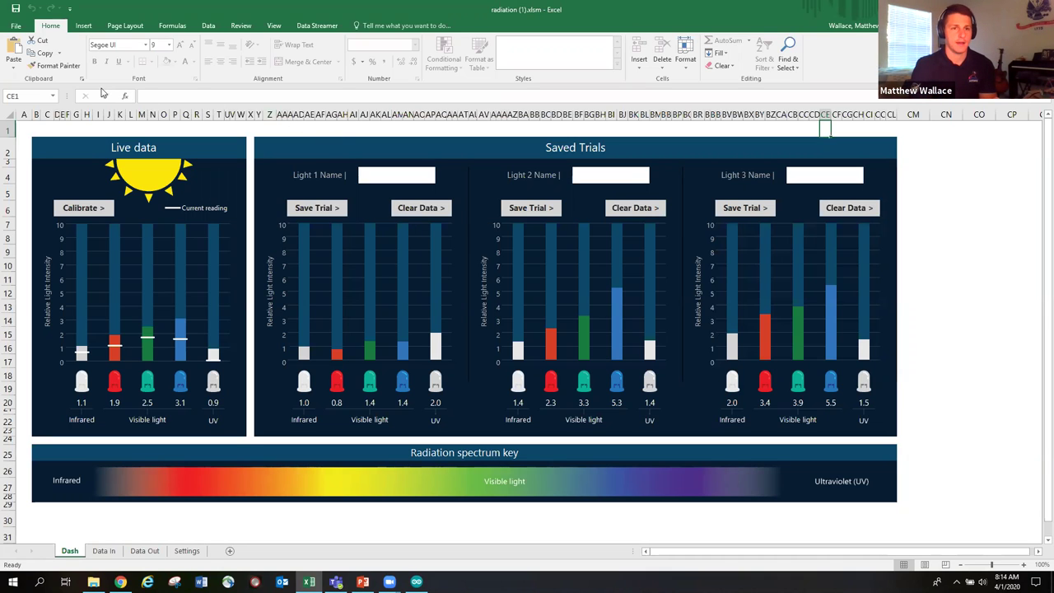
- Connect Data Streamer to the Arduino Uno (COM5) and start streaming its live data into the workbook
left_click(299, 28)
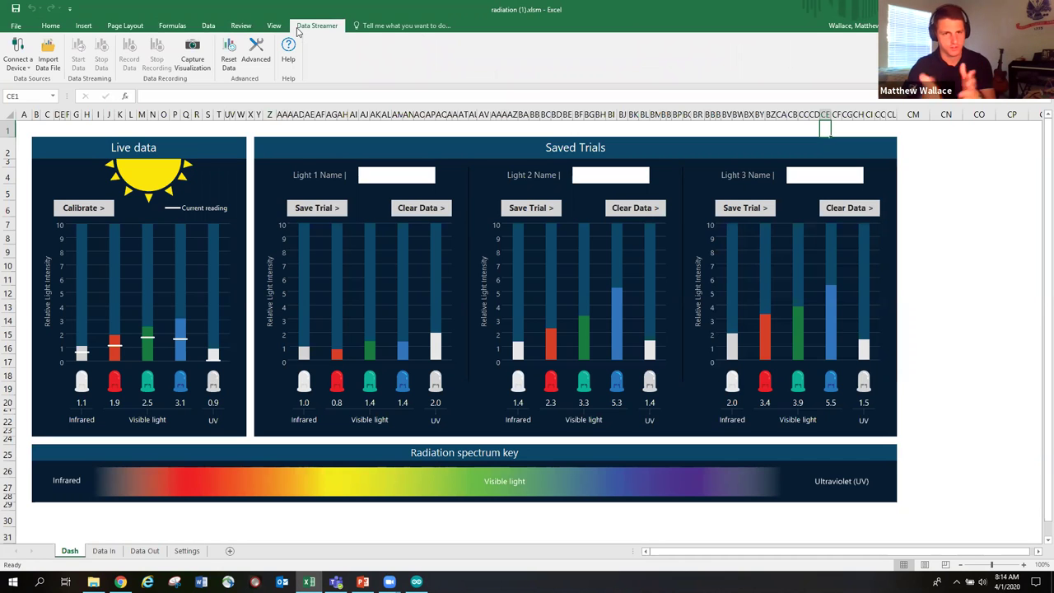
left_click(18, 59)
left_click(18, 59)
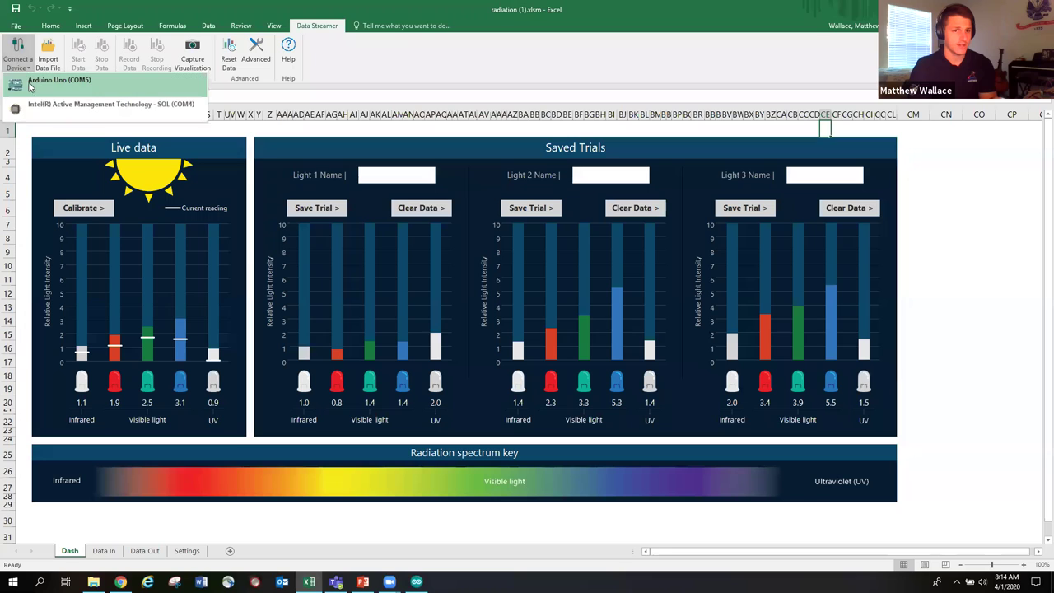
left_click(31, 87)
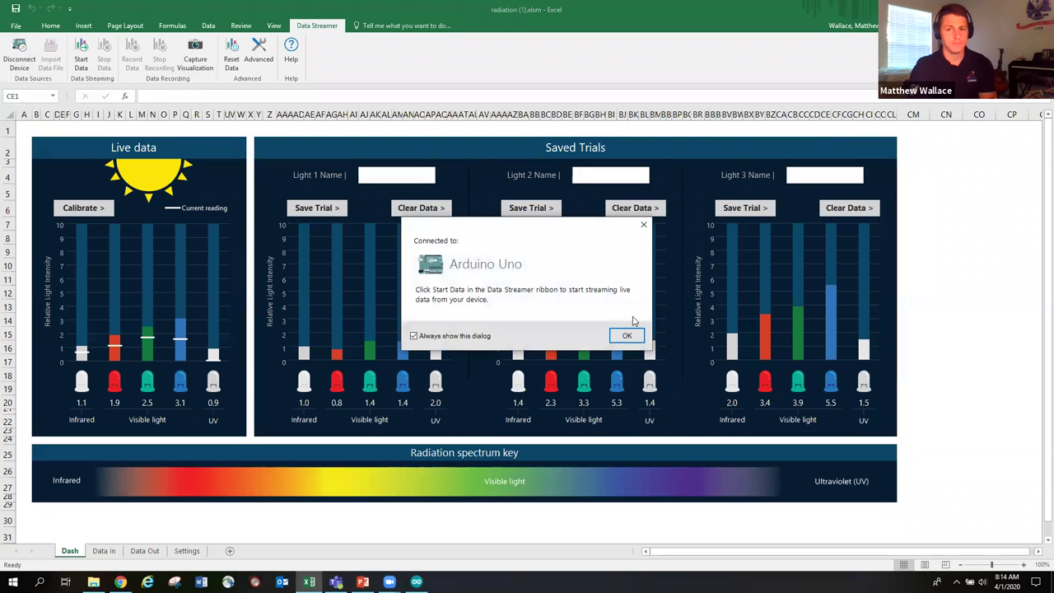
left_click(630, 333)
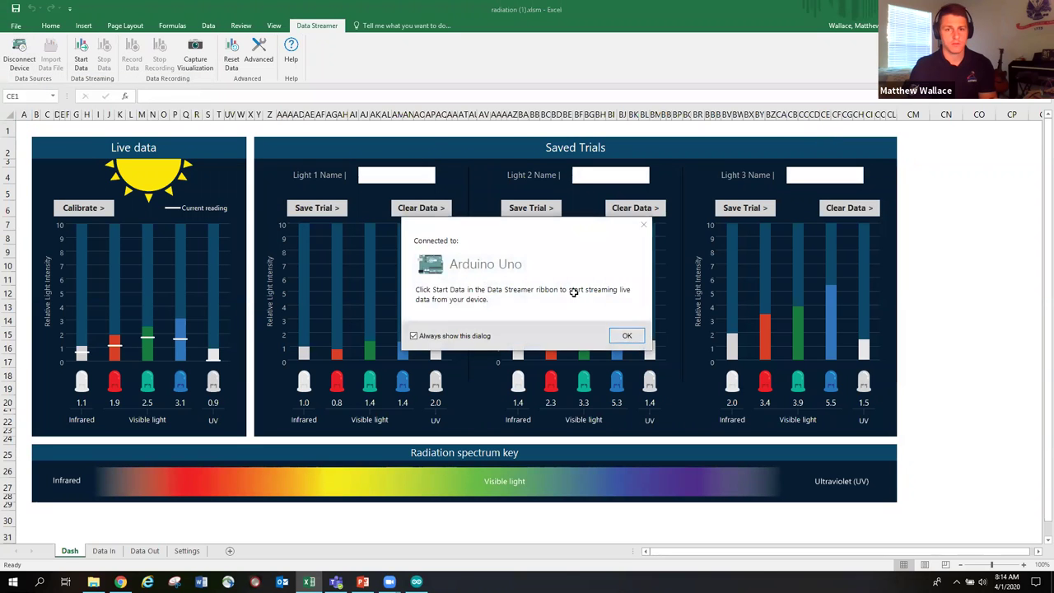
left_click(82, 62)
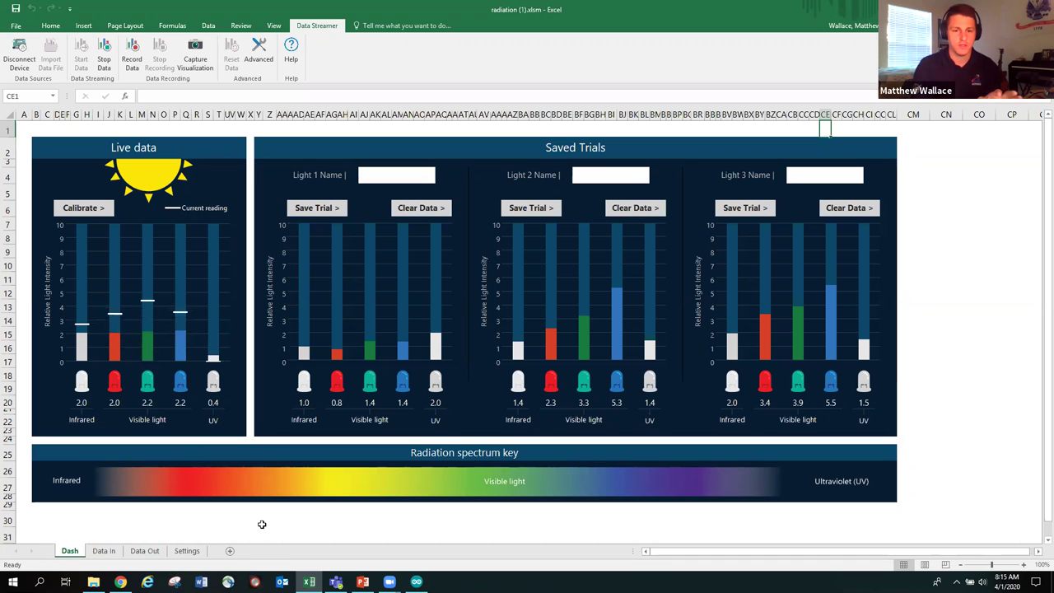
- Switch to Chrome, go back from the electromagnetic spectrum lesson to the NASA STEM on Station page and look over the NASA Collection lessons
left_click(120, 581)
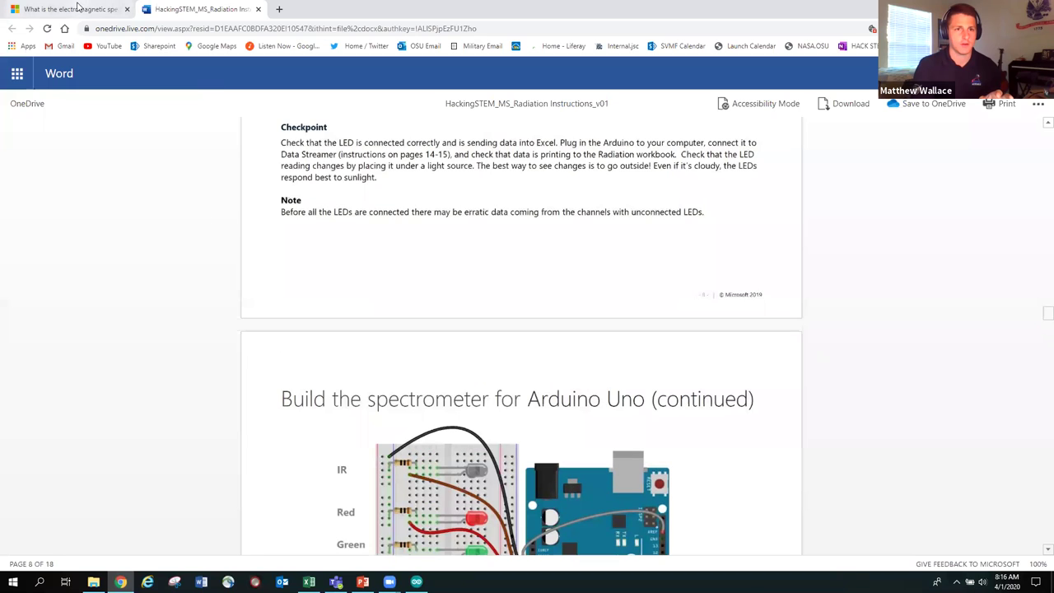
left_click(107, 12)
scroll(120, 175, "up", 3)
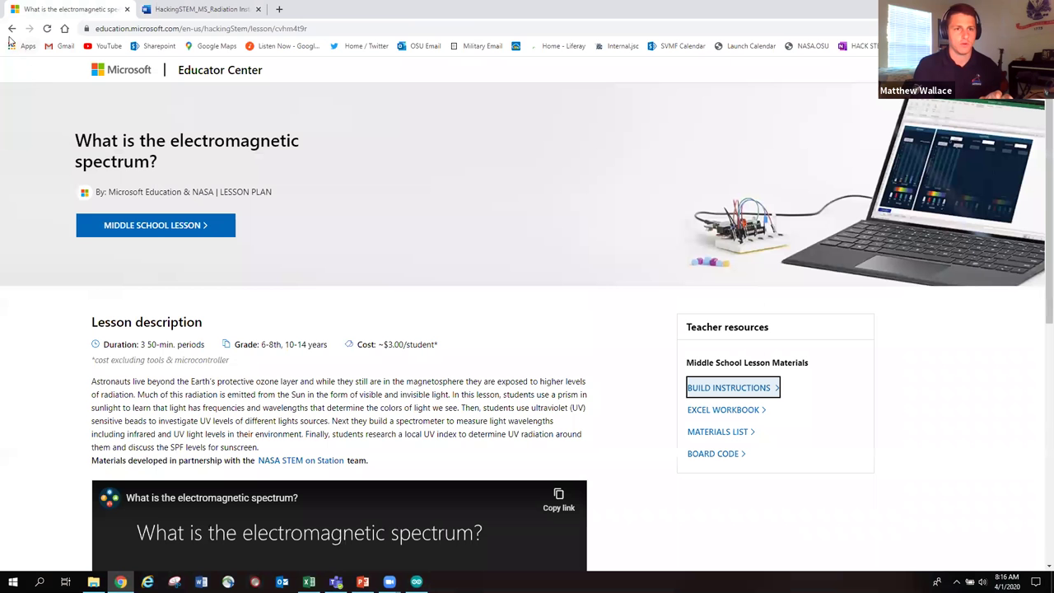
left_click(11, 28)
scroll(313, 272, "up", 3)
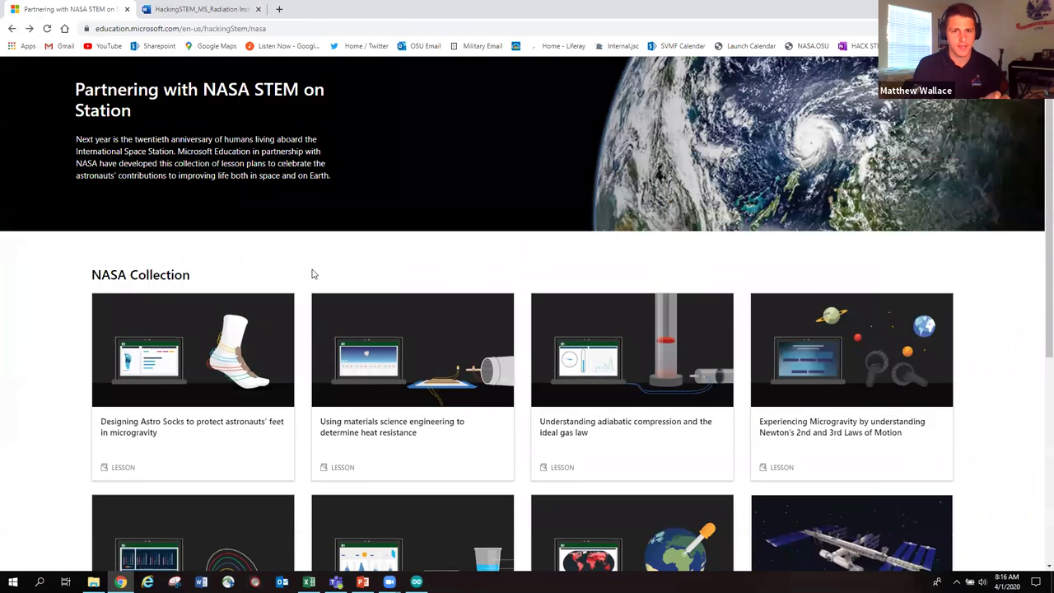
scroll(313, 272, "down", 1)
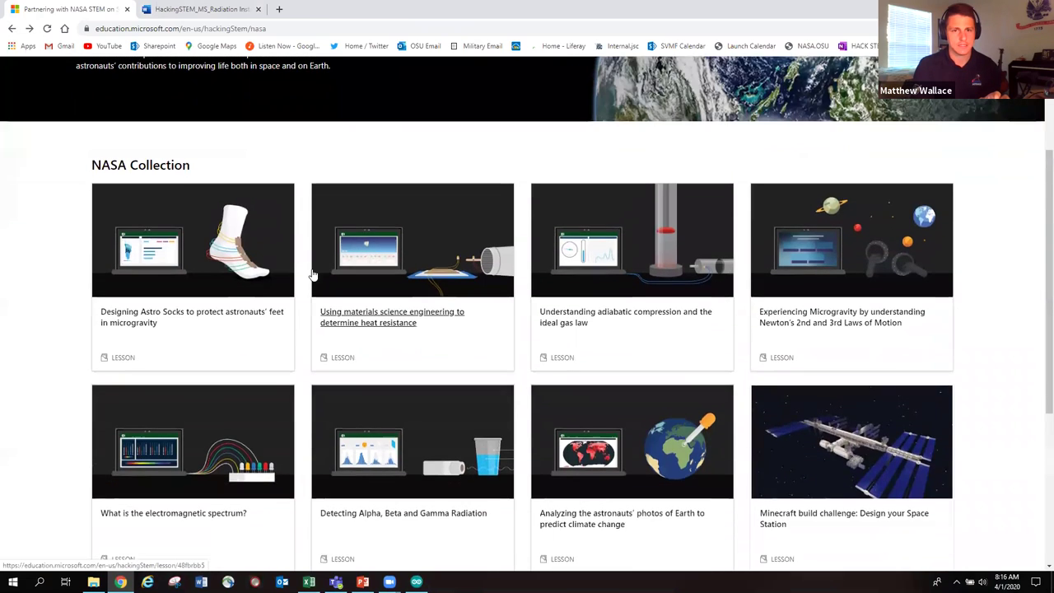
scroll(313, 274, "up", 1)
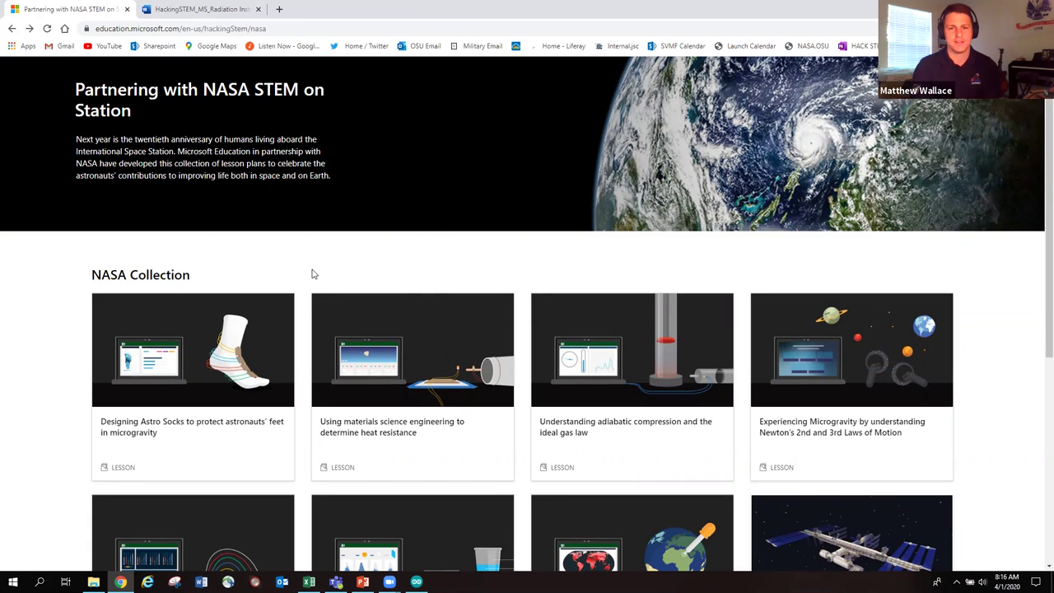
scroll(313, 274, "down", 1)
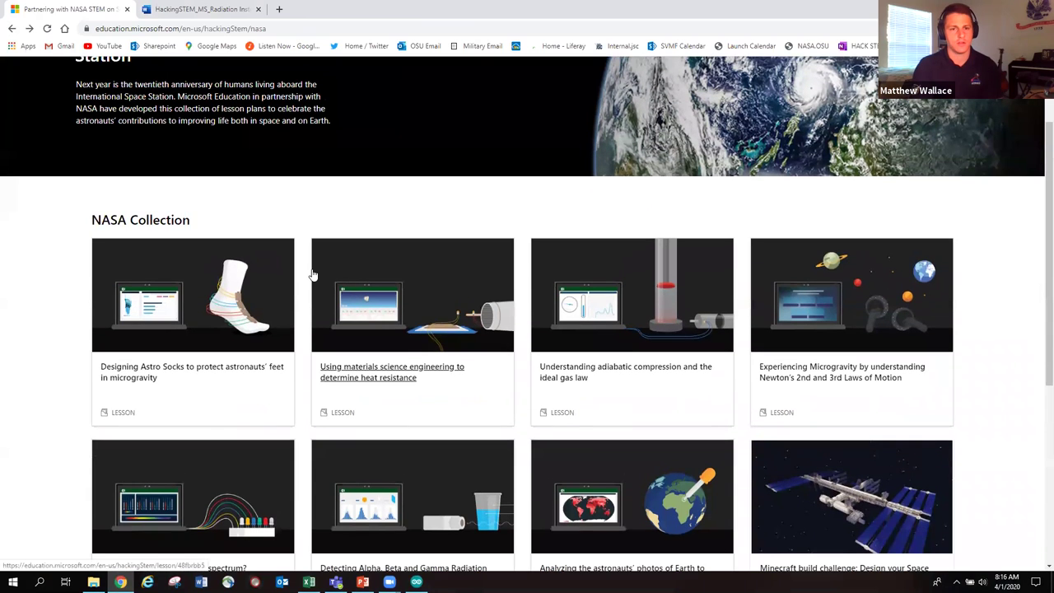
scroll(313, 274, "down", 1)
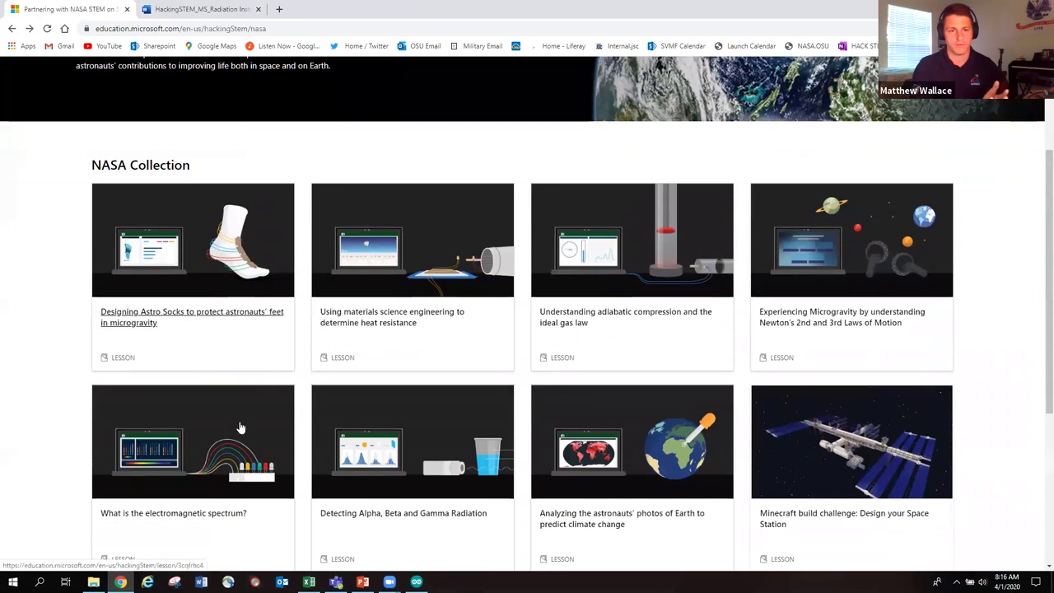
- Open the "What is the electromagnetic spectrum?" lesson, highlight its cost per student and review its description, teacher resources and software requirements
left_click(200, 514)
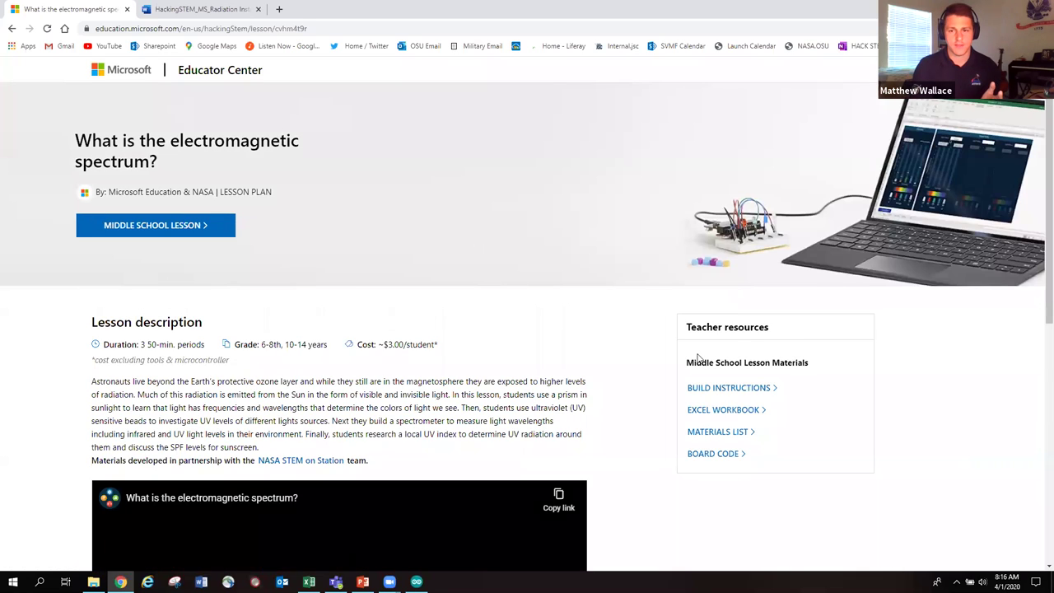
scroll(702, 354, "down", 3)
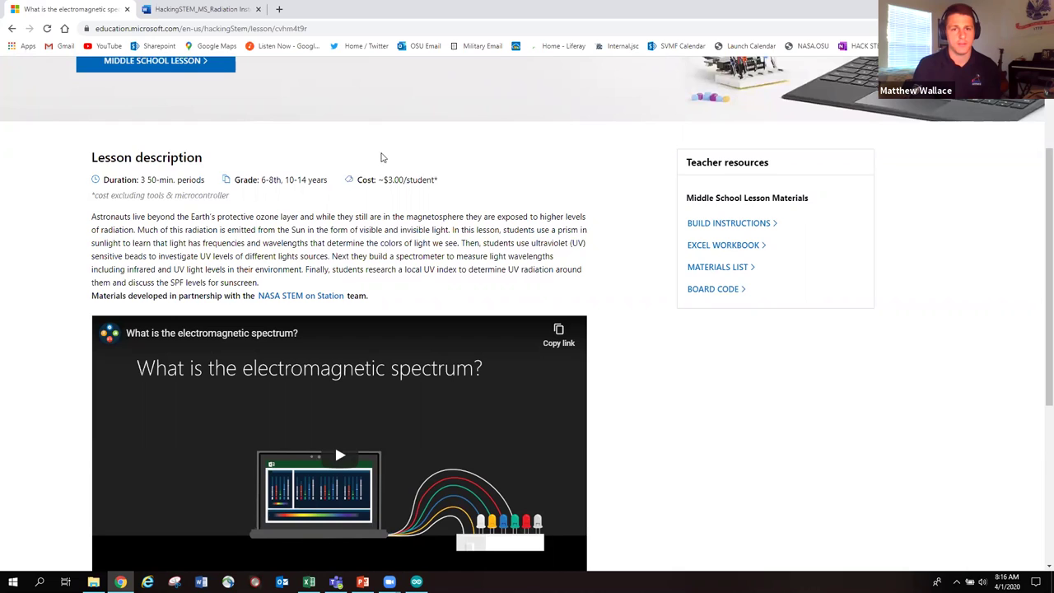
left_click_drag(438, 180, 378, 180)
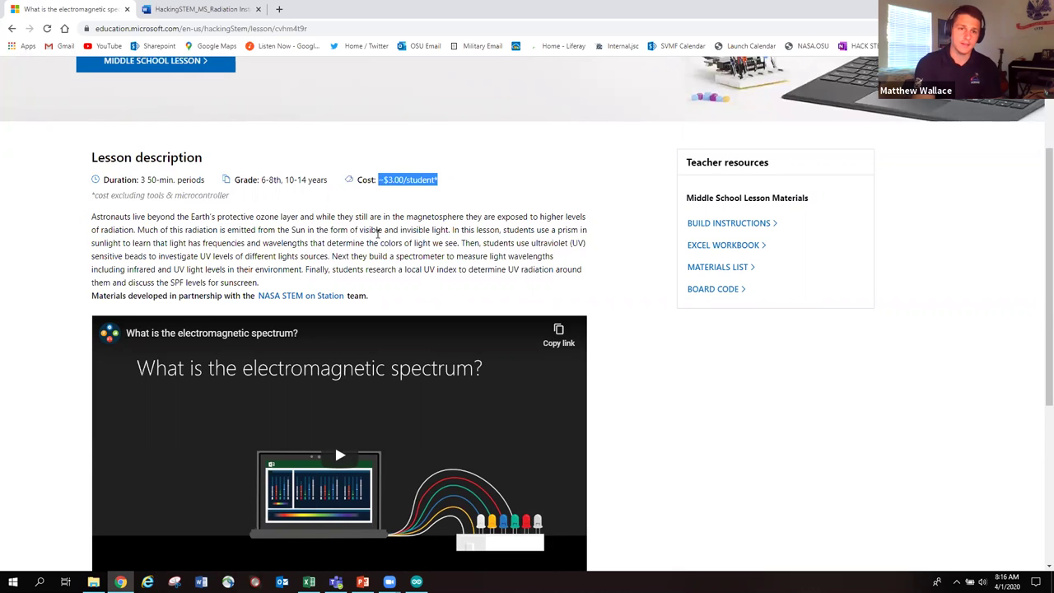
left_click(378, 232)
scroll(378, 232, "down", 3)
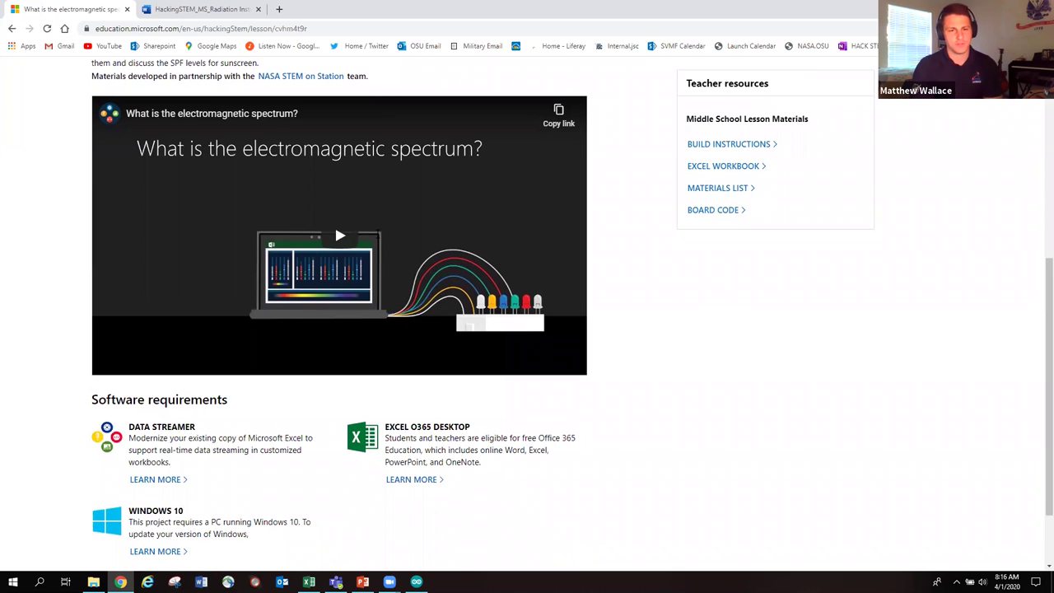
scroll(378, 233, "down", 1)
scroll(378, 233, "up", 2)
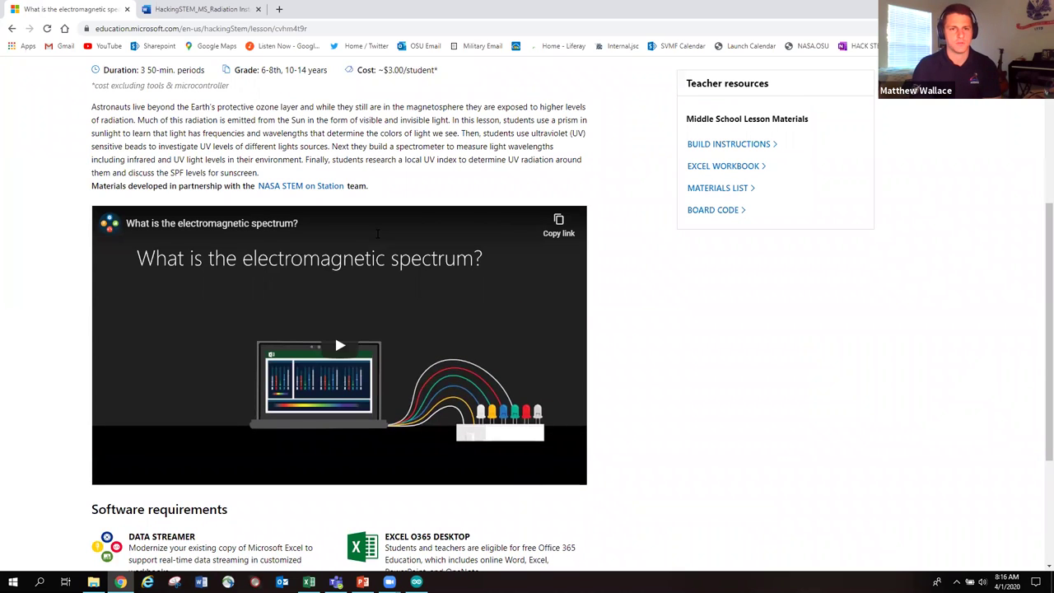
scroll(378, 233, "up", 1)
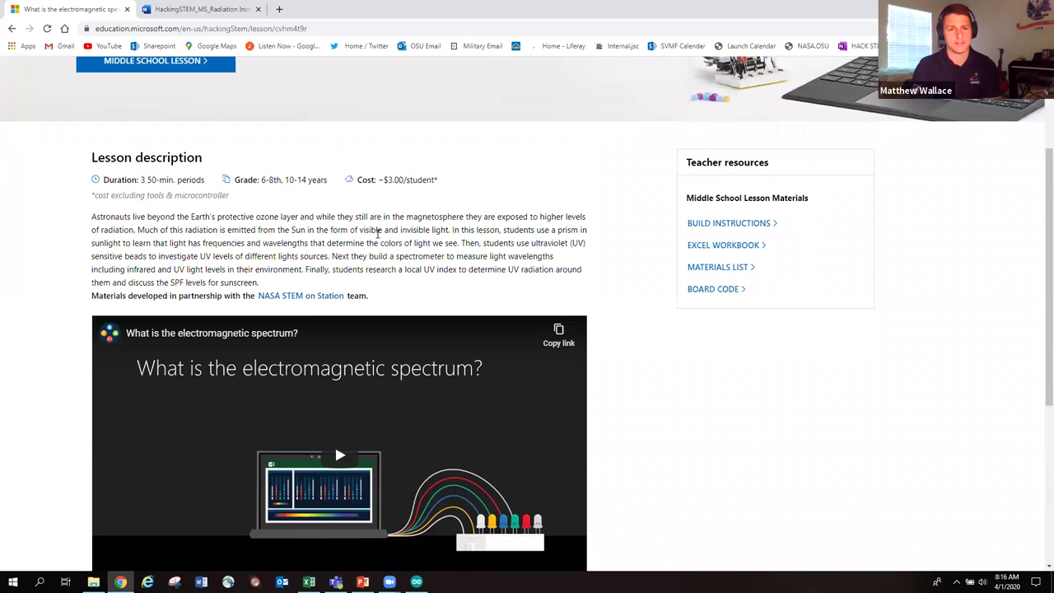
scroll(378, 233, "up", 1)
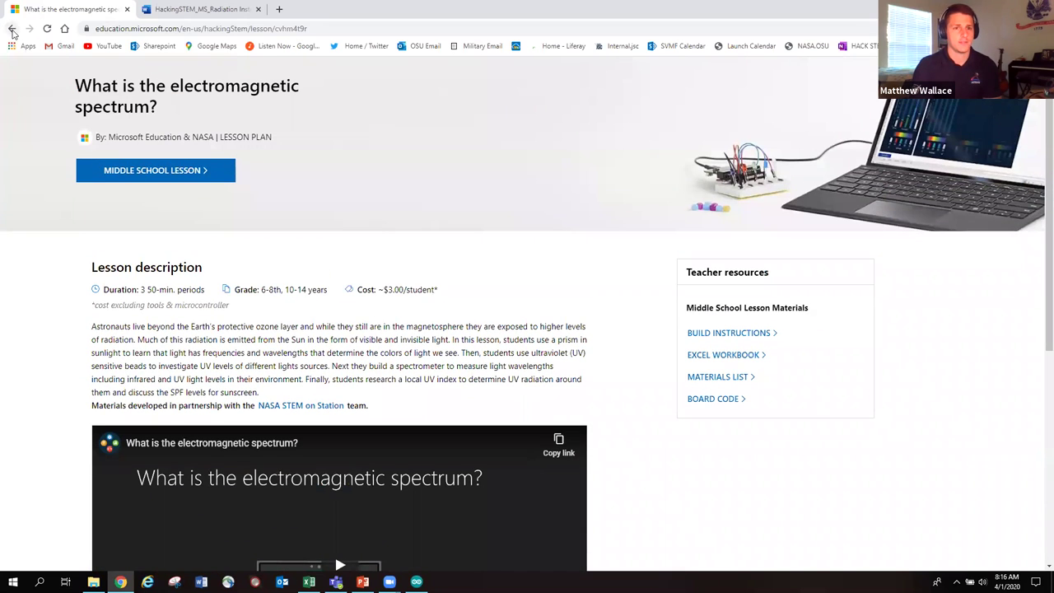
- Return to the NASA Collection page, then switch to PowerPoint and show the closing "Questions?" slide, number 17
left_click(12, 29)
scroll(309, 314, "down", 1)
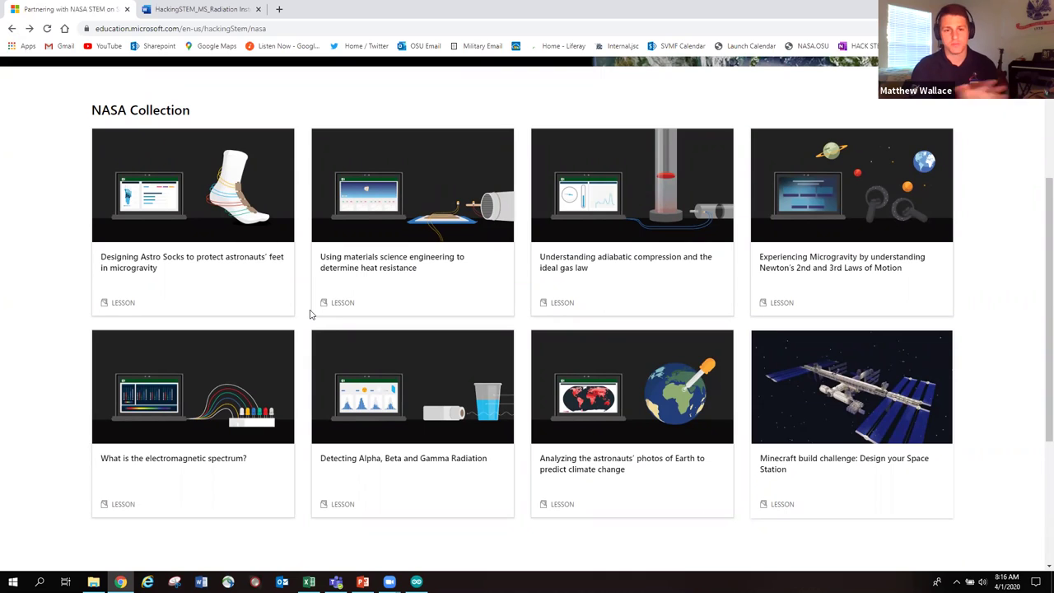
left_click(363, 582)
left_click(30, 518)
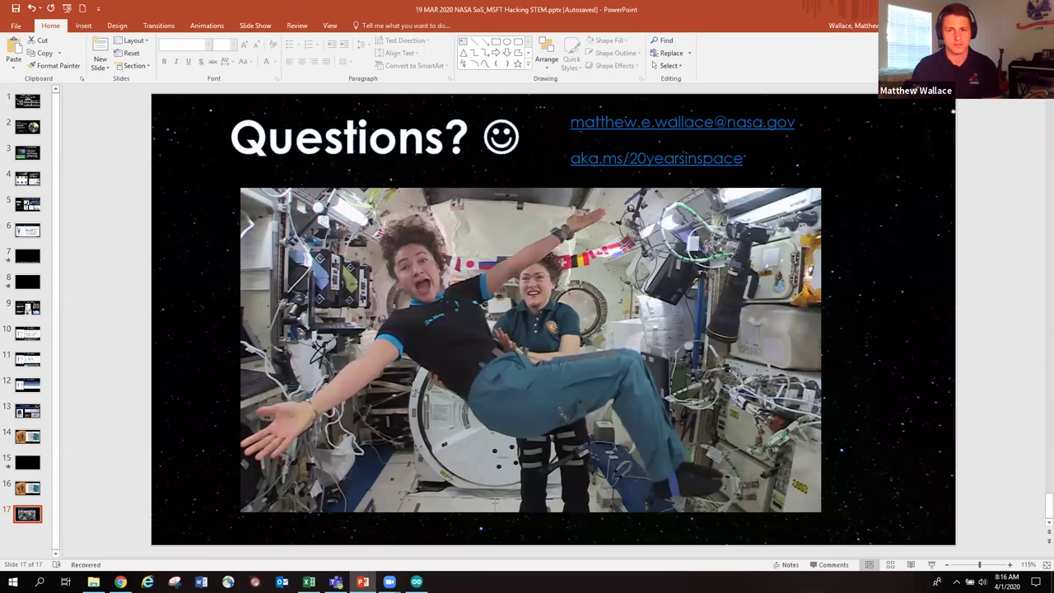